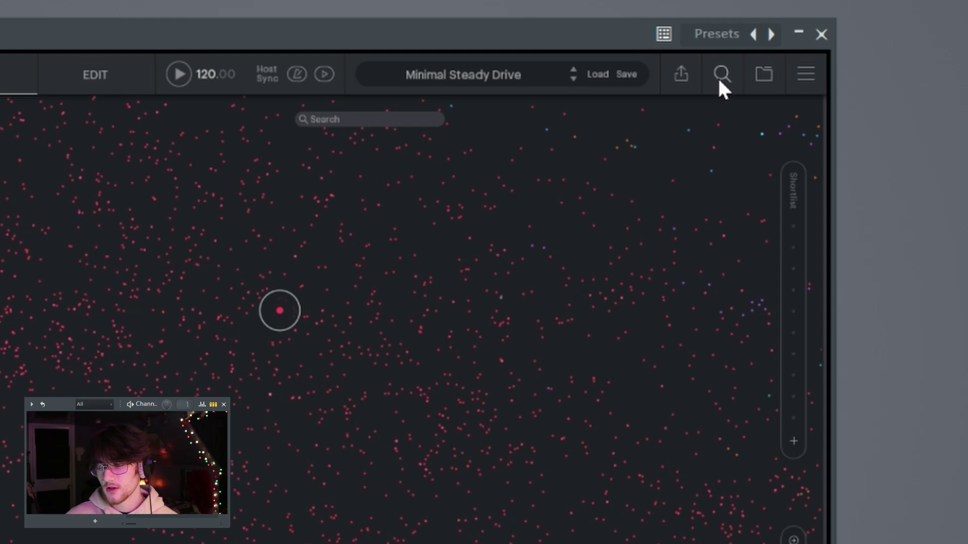
- Open the sample search and filter options for the Space map
click(720, 76)
click(540, 183)
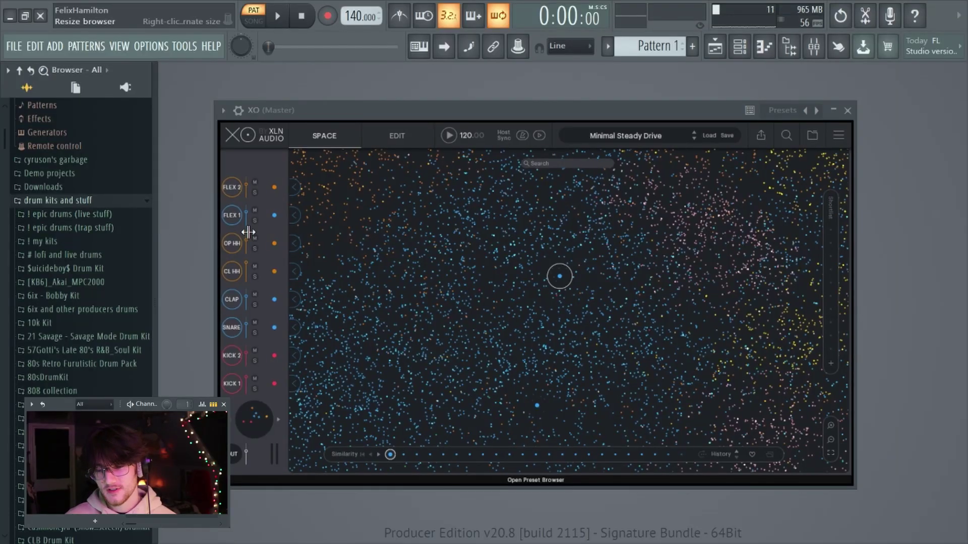
- Widen the file browser and look through the sample subfolders of "! epic drums (trap stuff)" in drum kits and stuff
drag(248, 232, 285, 232)
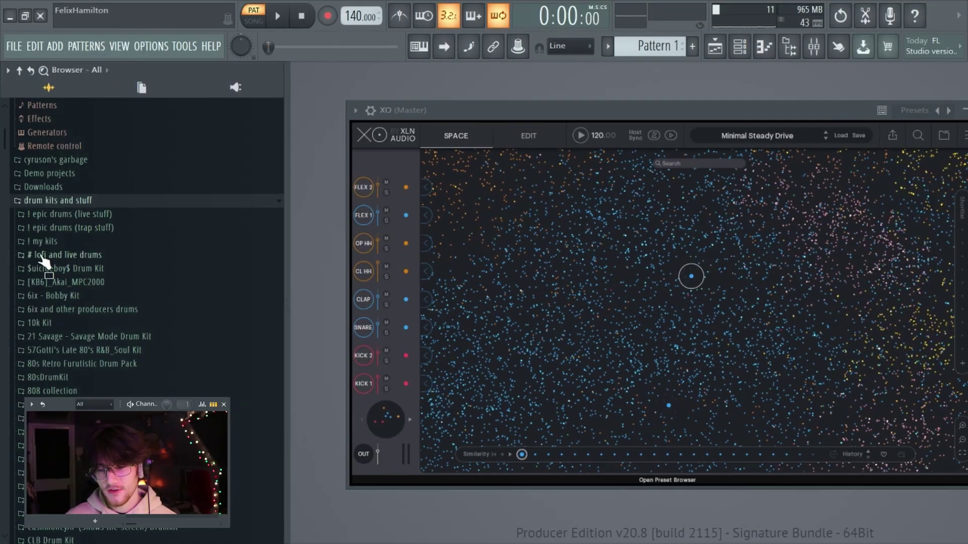
scroll(83, 231, down, 2)
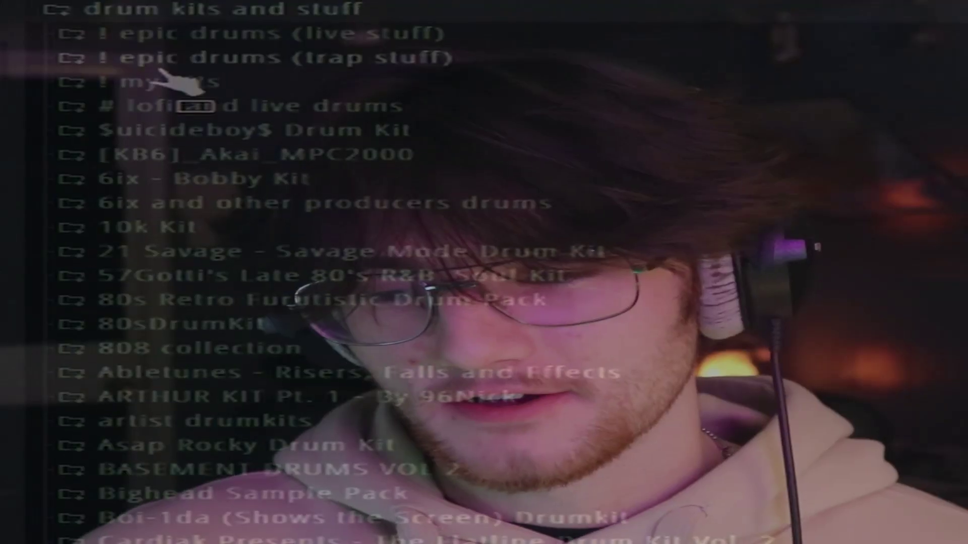
click(61, 152)
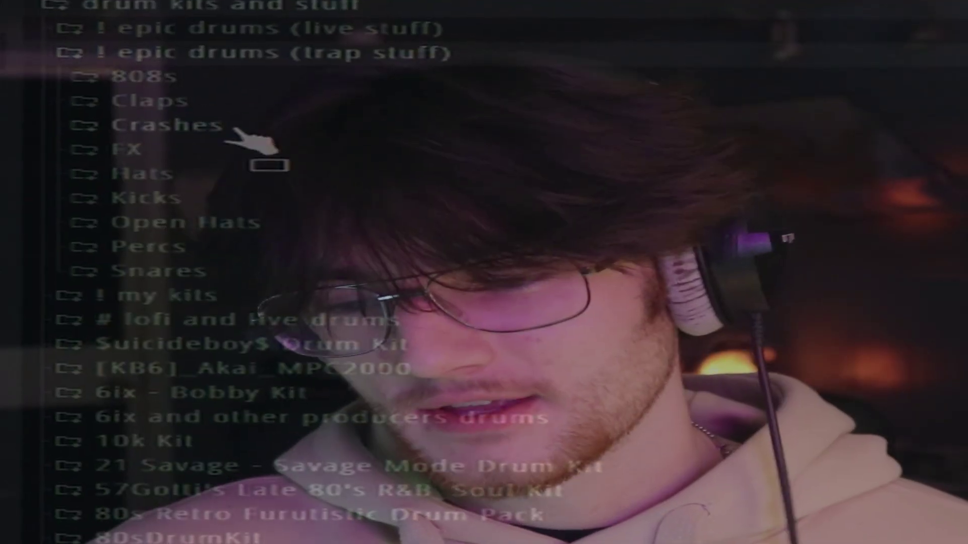
click(55, 194)
click(161, 115)
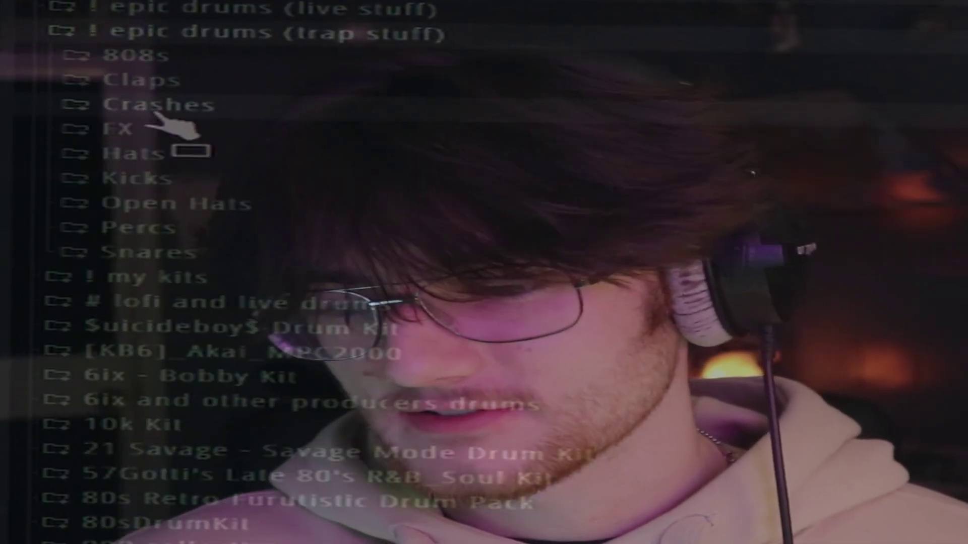
click(141, 176)
scroll(210, 268, down, 5)
click(254, 327)
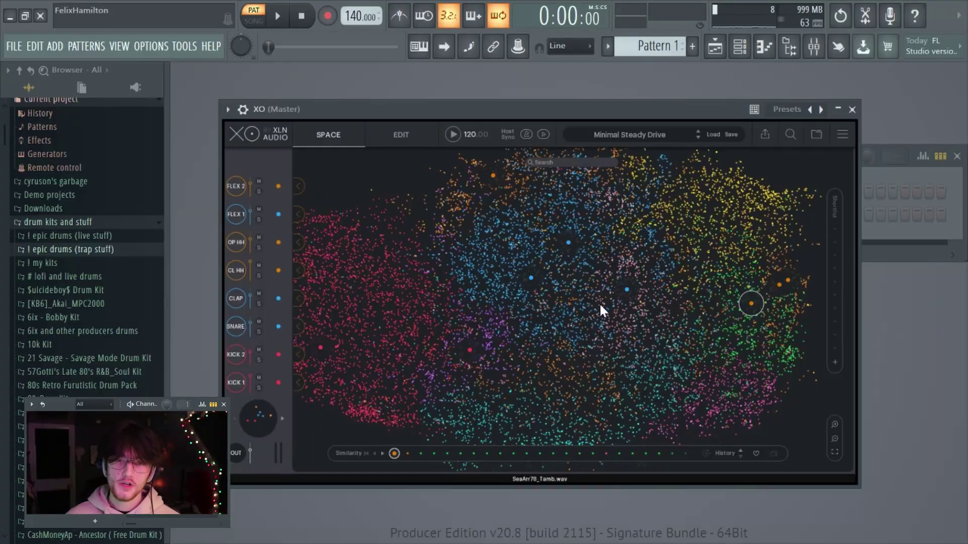
- Audition a synth clap and a red kick sample on the Space map, and search the samples for "zaytoven"
click(600, 197)
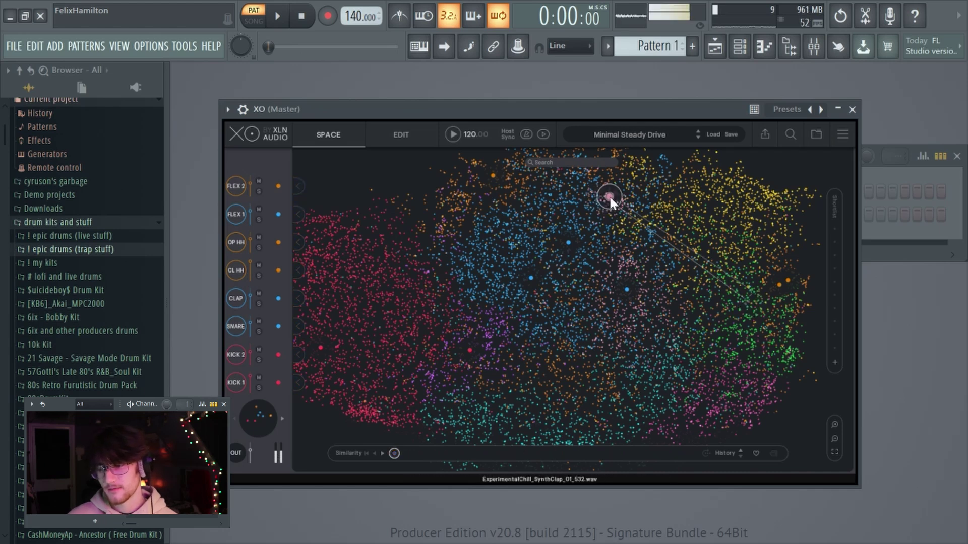
click(363, 413)
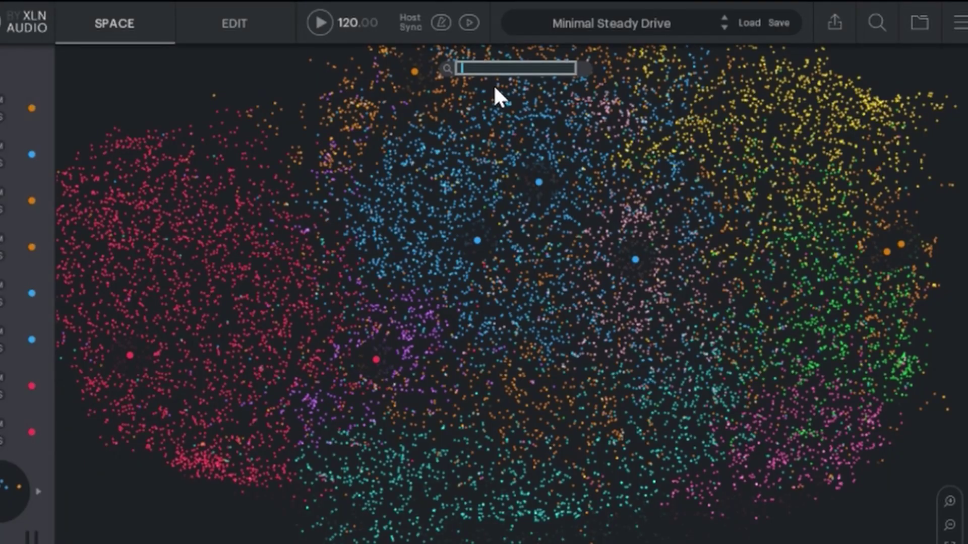
text(zayto)
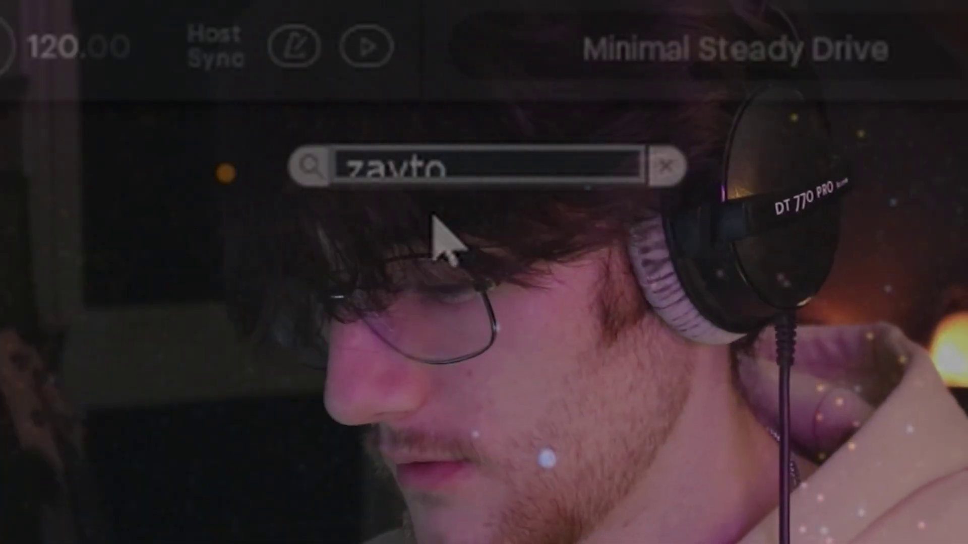
text(ven)
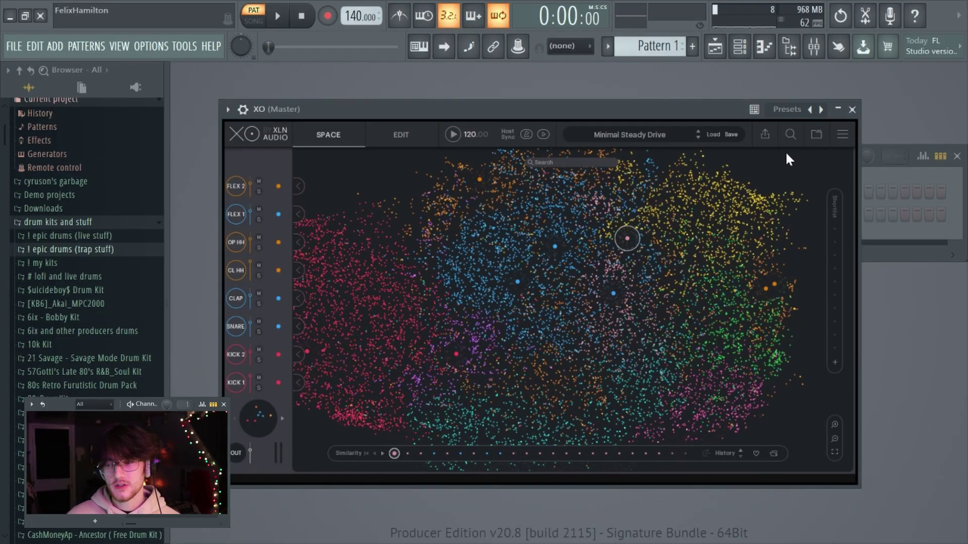
- In Search & Filter, try the Kick filter and toggle the "drum kits and stuff" sample folder
click(789, 135)
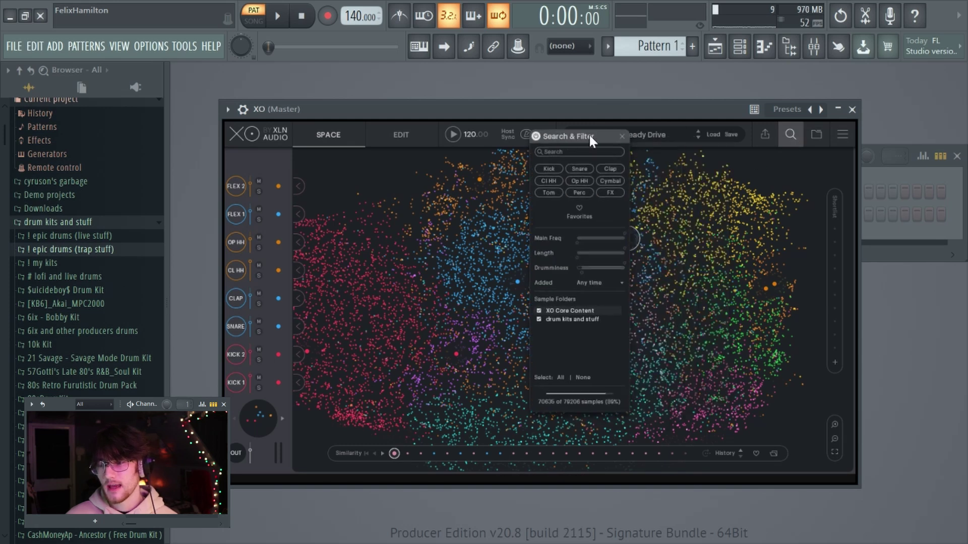
click(549, 169)
drag(577, 142, 593, 145)
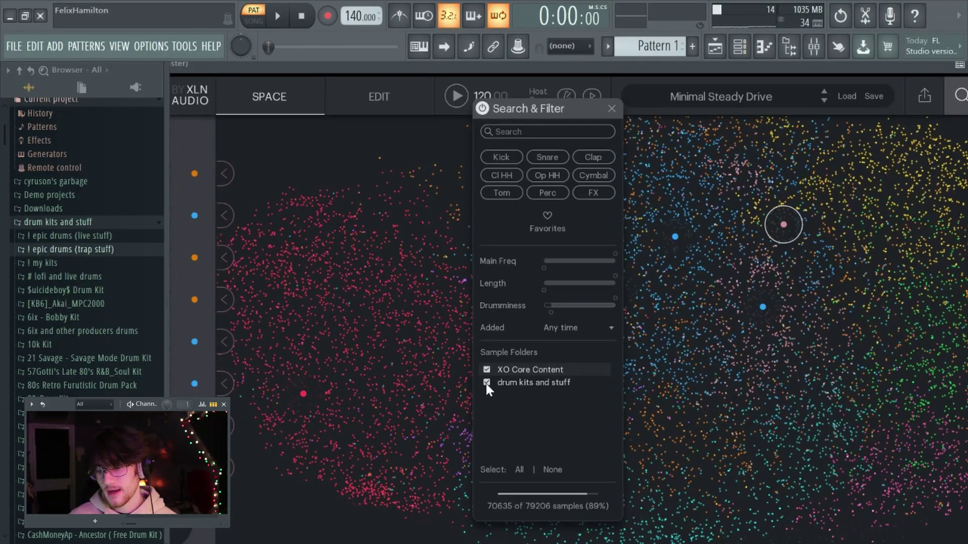
click(487, 383)
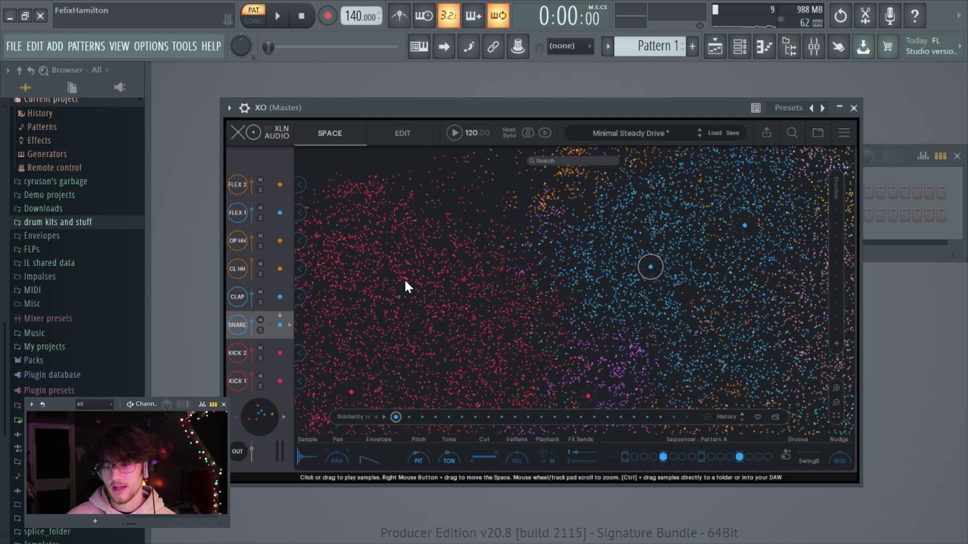
- Audition a red kick sample on the Space map and browse through the full list of beat presets
click(401, 277)
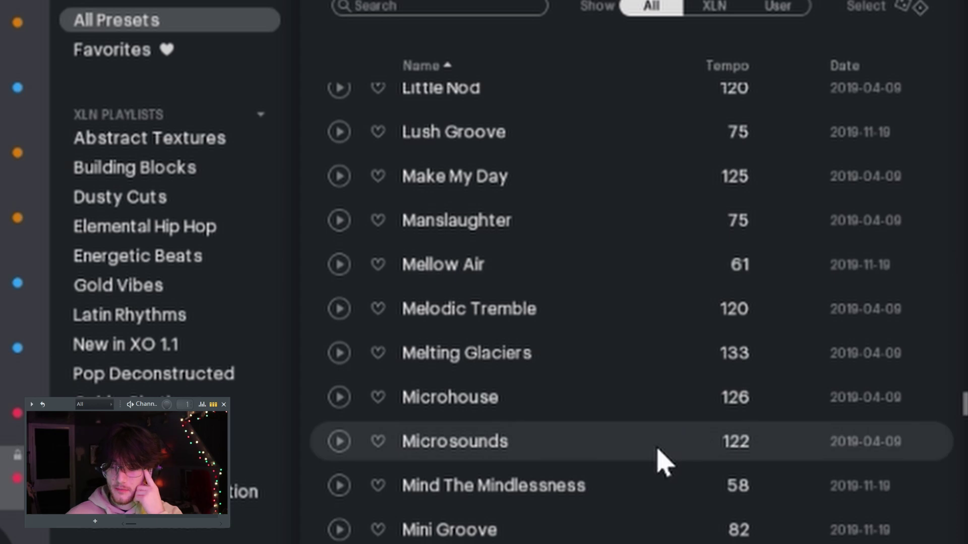
scroll(536, 378, up, 4)
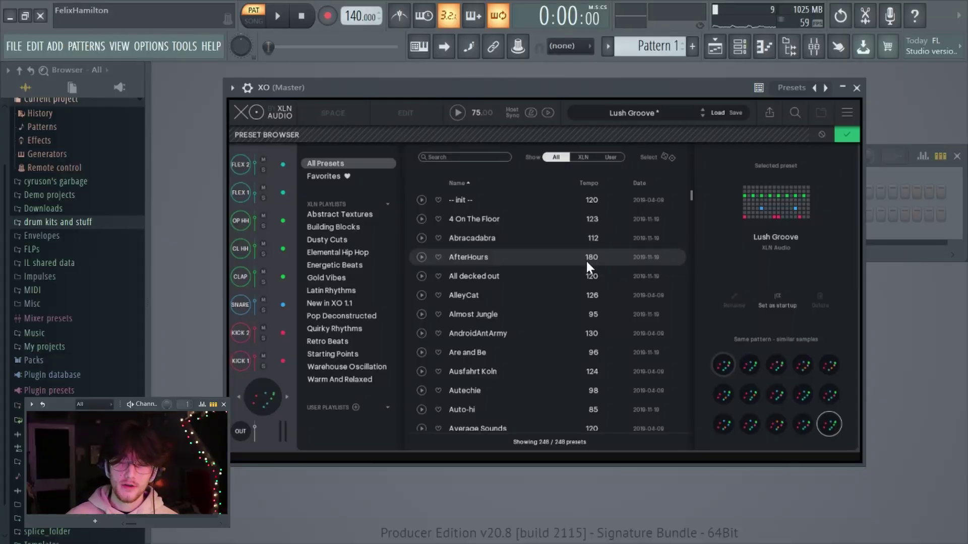
scroll(564, 253, down, 15)
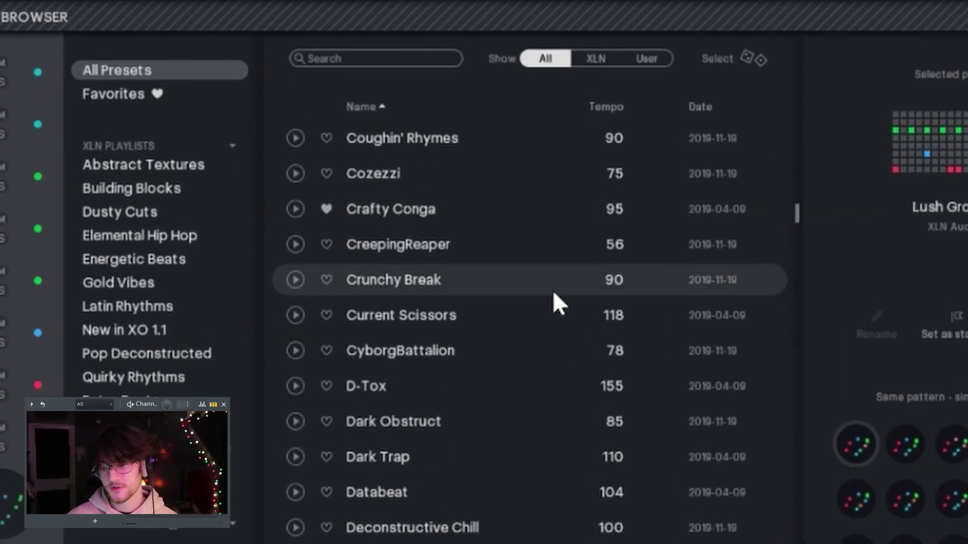
scroll(553, 294, down, 10)
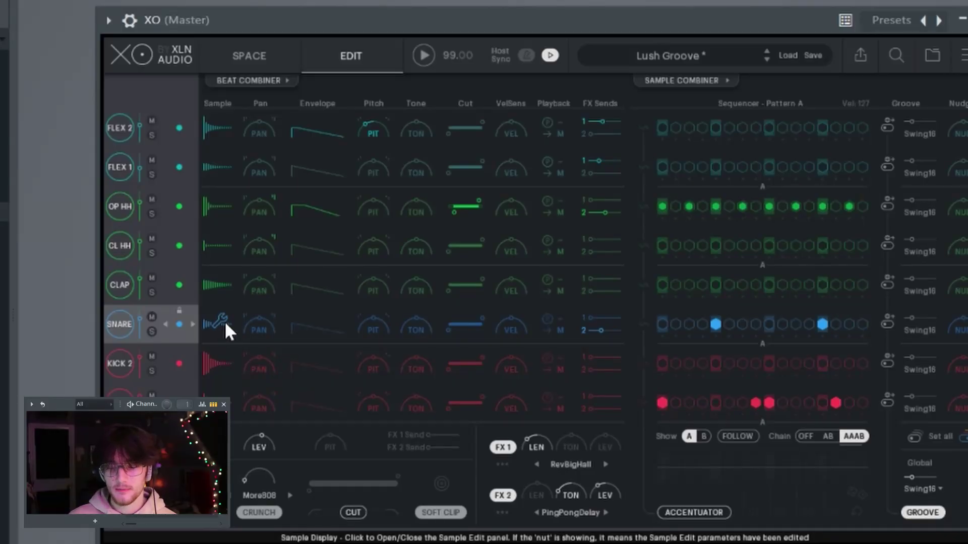
- Trim the snare sample in Sample Edit, cutting a large part off its end and a little off its start
click(225, 323)
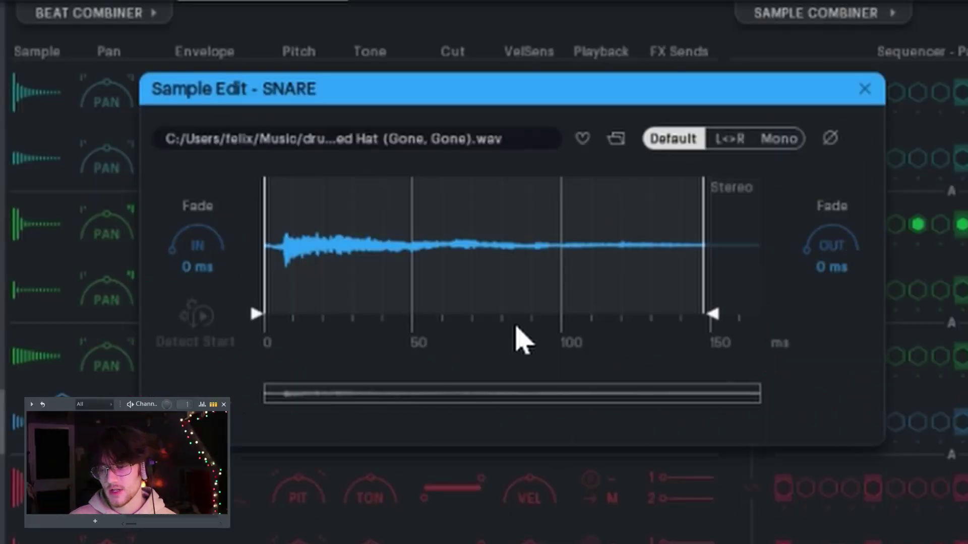
drag(650, 260, 449, 265)
drag(349, 260, 356, 261)
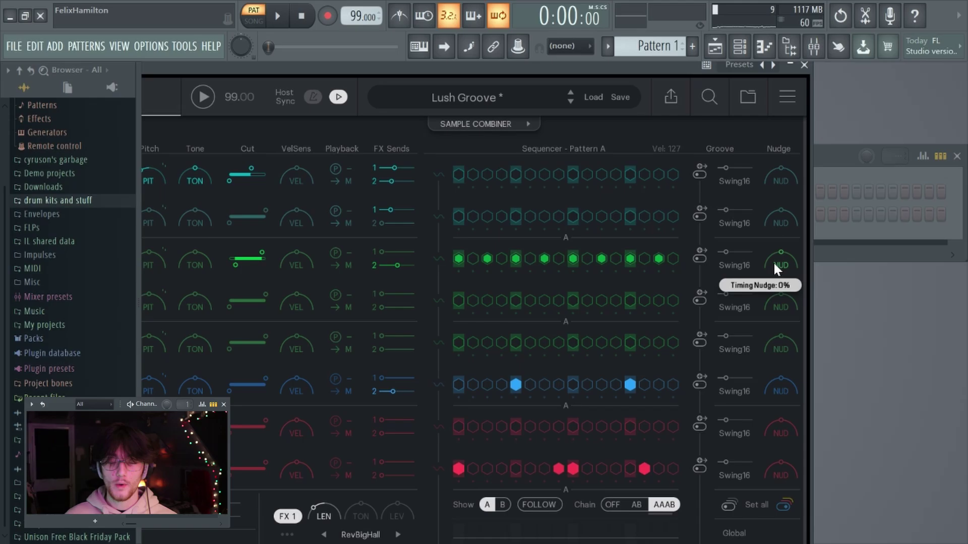
- Adjust the open hi-hat's timing nudge and show pattern B in the sequencer
drag(772, 261, 772, 222)
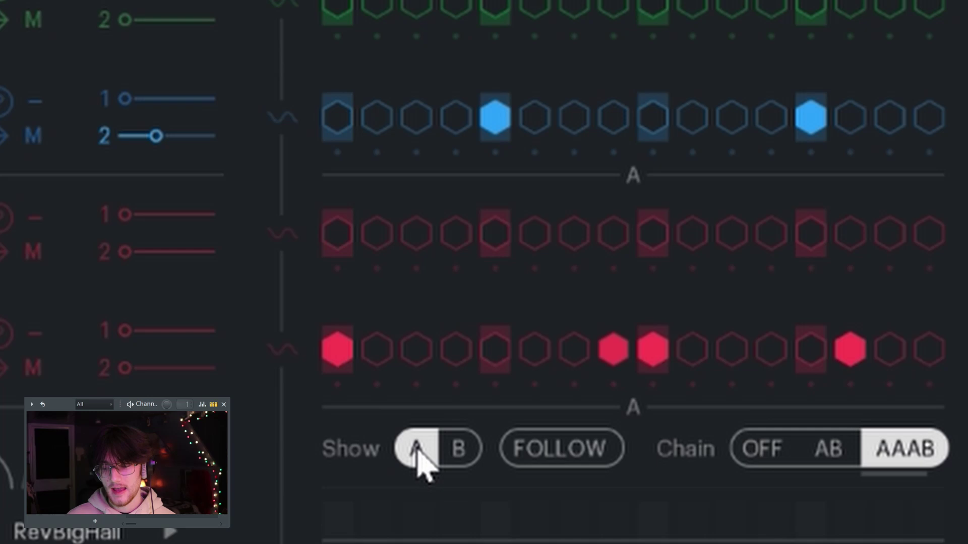
click(459, 454)
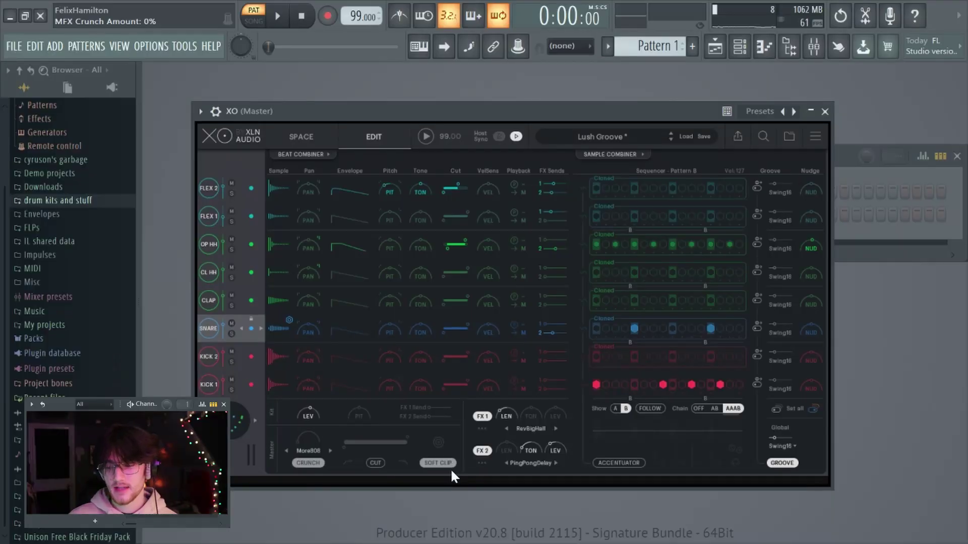
- Enable the master Soft Clip, set the Crunch type to Retro Bit and adjust the crunch amount
click(435, 461)
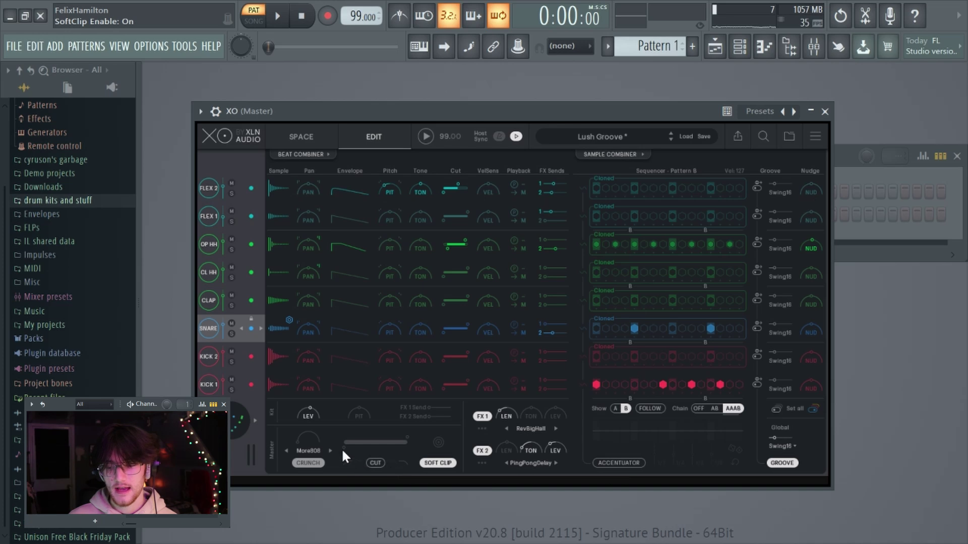
click(308, 451)
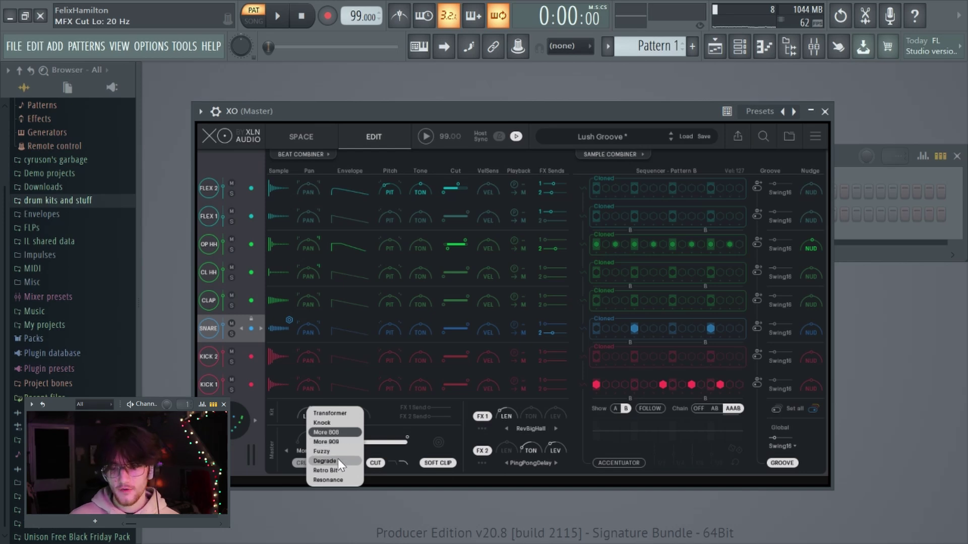
click(333, 471)
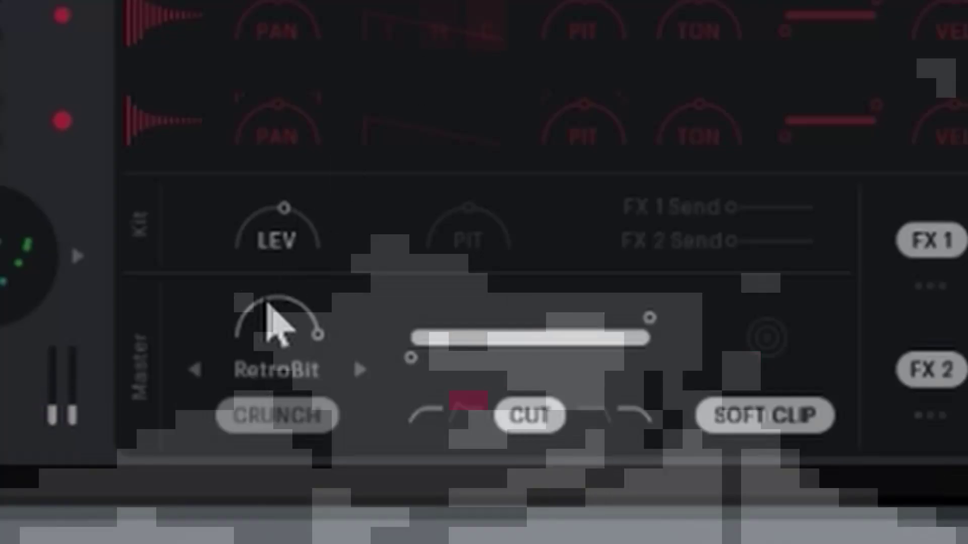
drag(309, 436, 310, 419)
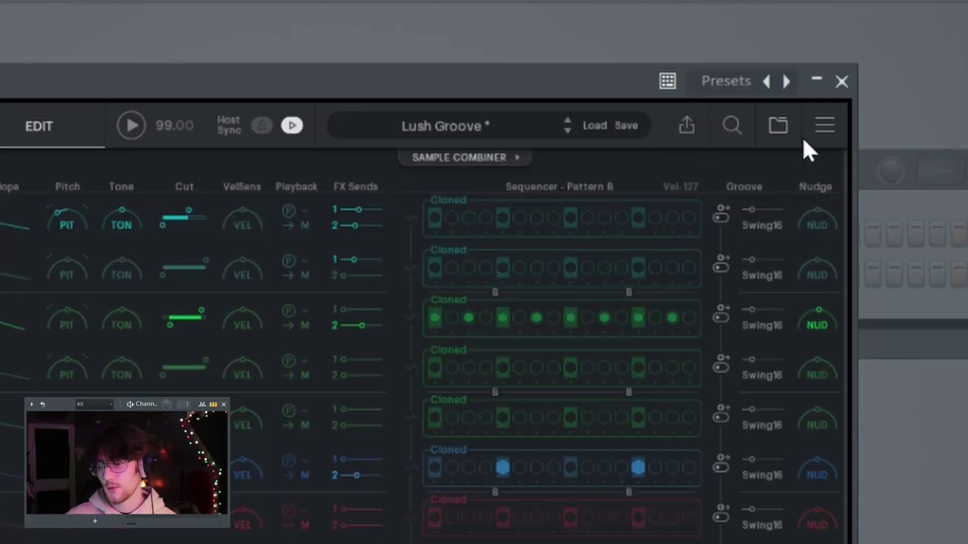
- Export the beat as MIDI into a channel in the channel rack and view its notes in the piano roll
click(686, 127)
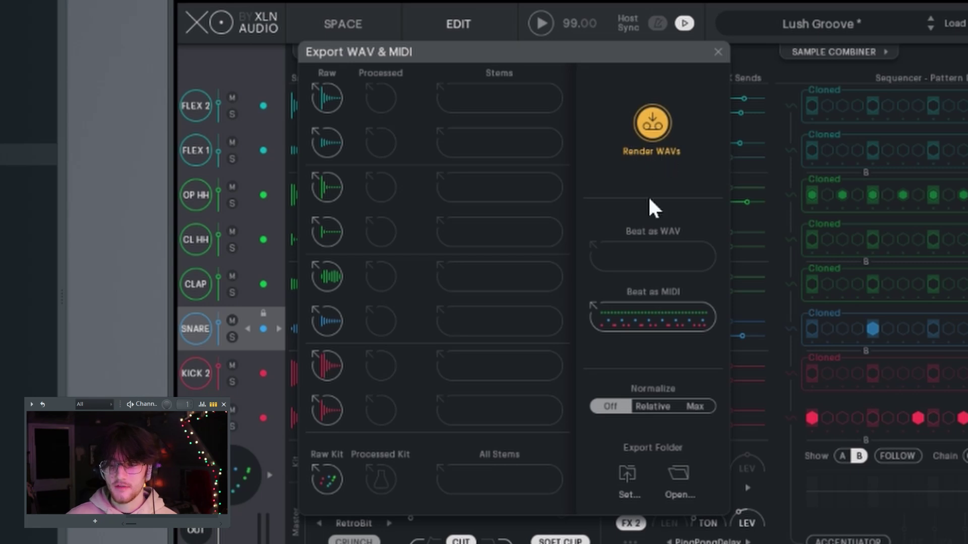
drag(654, 325, 882, 233)
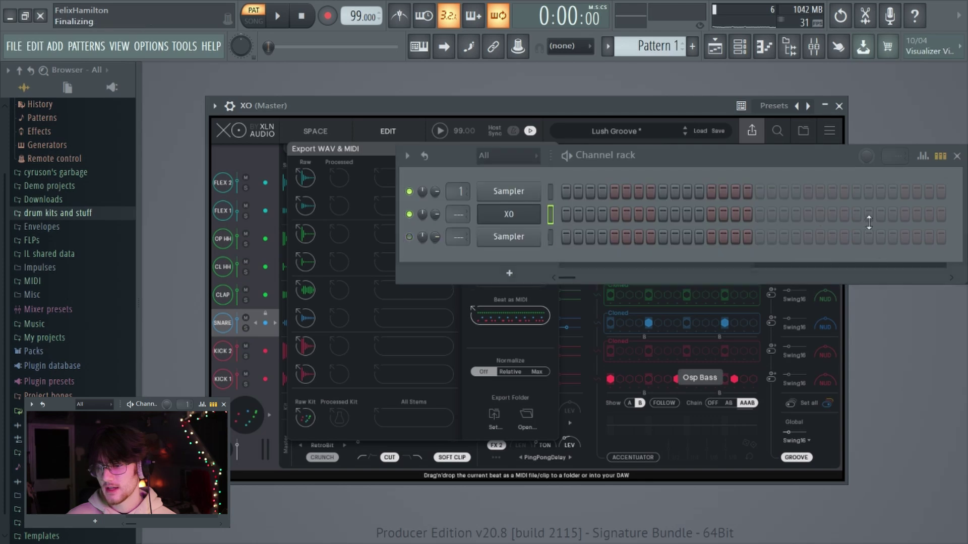
drag(662, 152, 580, 171)
click(554, 251)
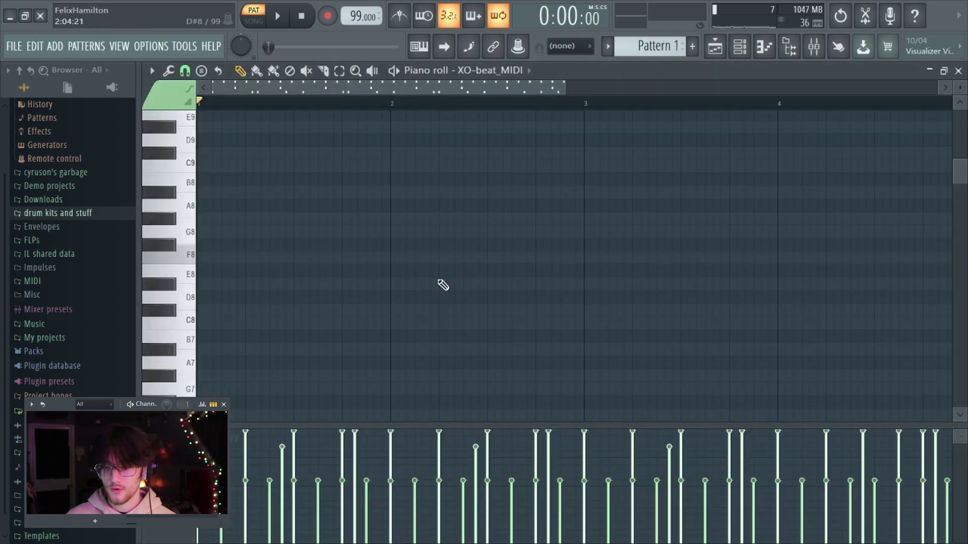
scroll(443, 302, down, 10)
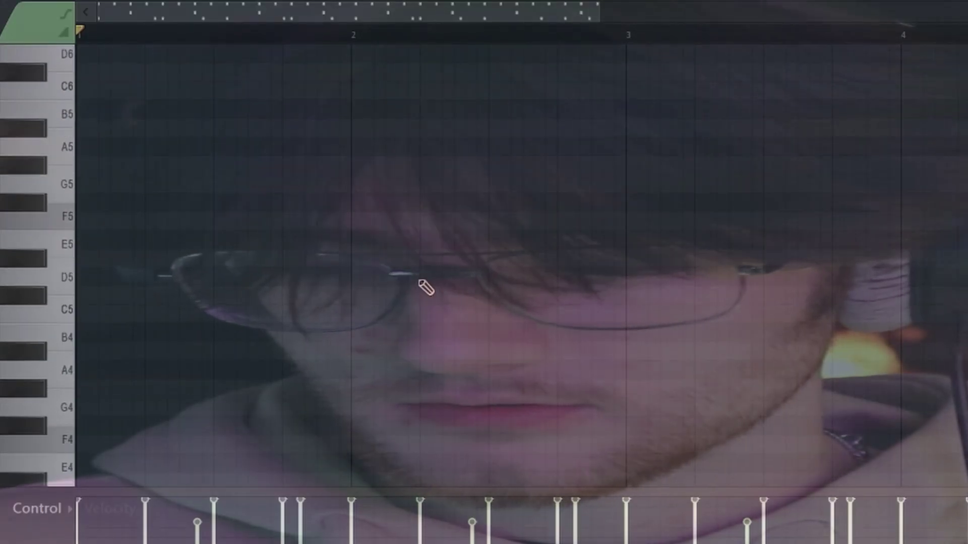